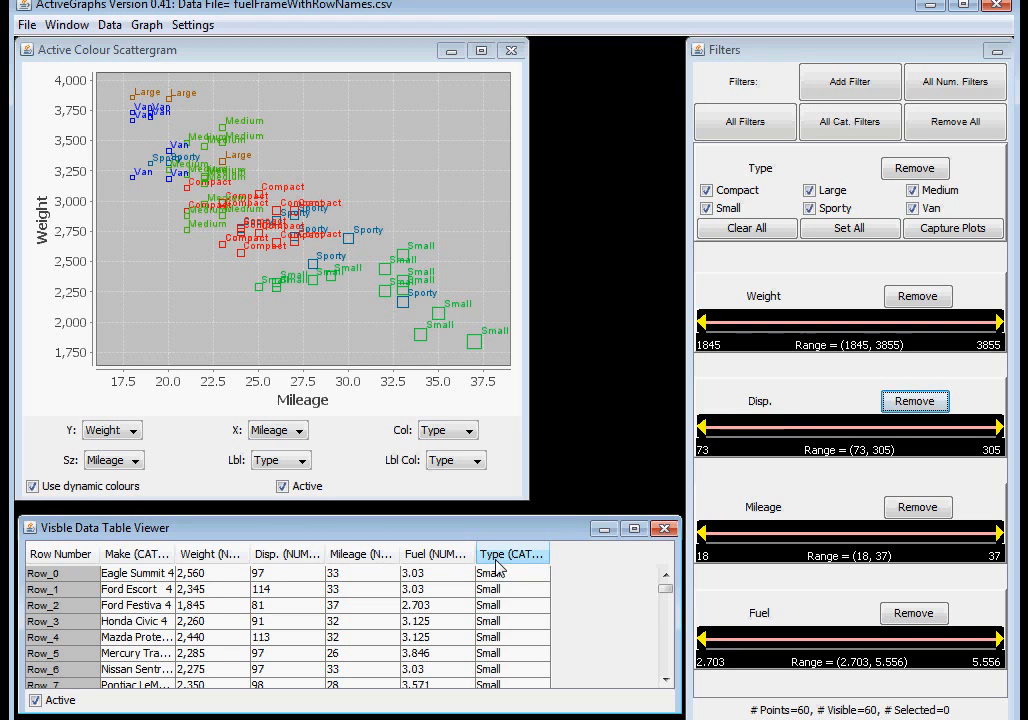
Widen the Type column in the data table viewer
{"action": "left_click_drag", "start_coordinate": [475, 554], "coordinate": [519, 554]}
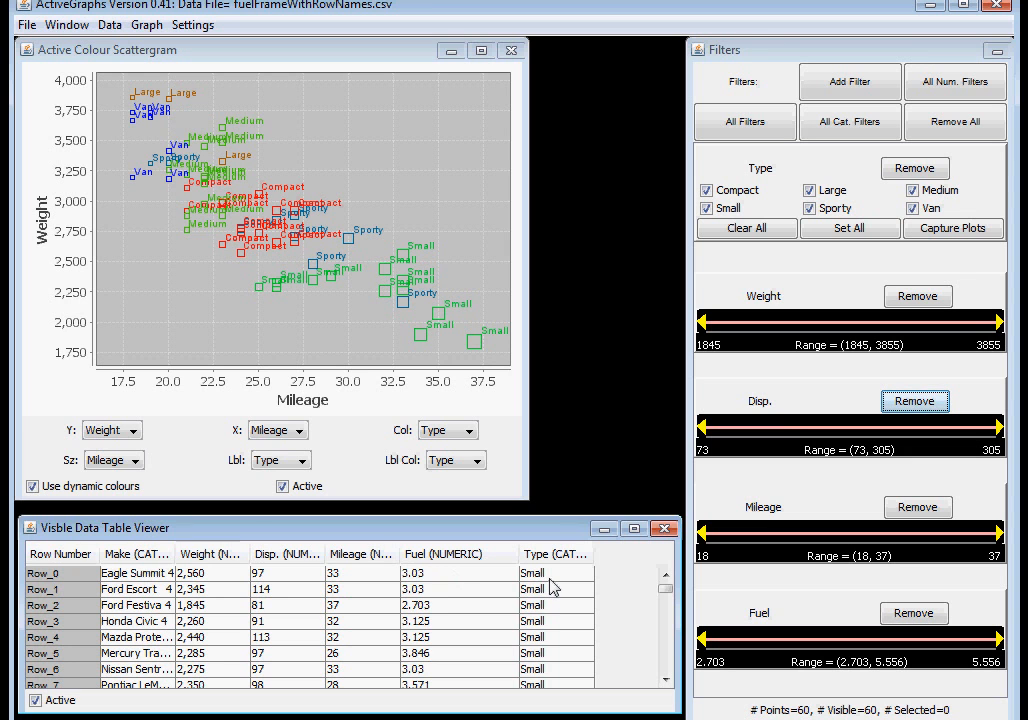
{"action": "mouse_move", "coordinate": [667, 598]}
{"action": "left_mouse_down"}
{"action": "mouse_move", "coordinate": [664, 677]}
{"action": "mouse_move", "coordinate": [663, 592]}
{"action": "left_mouse_up"}
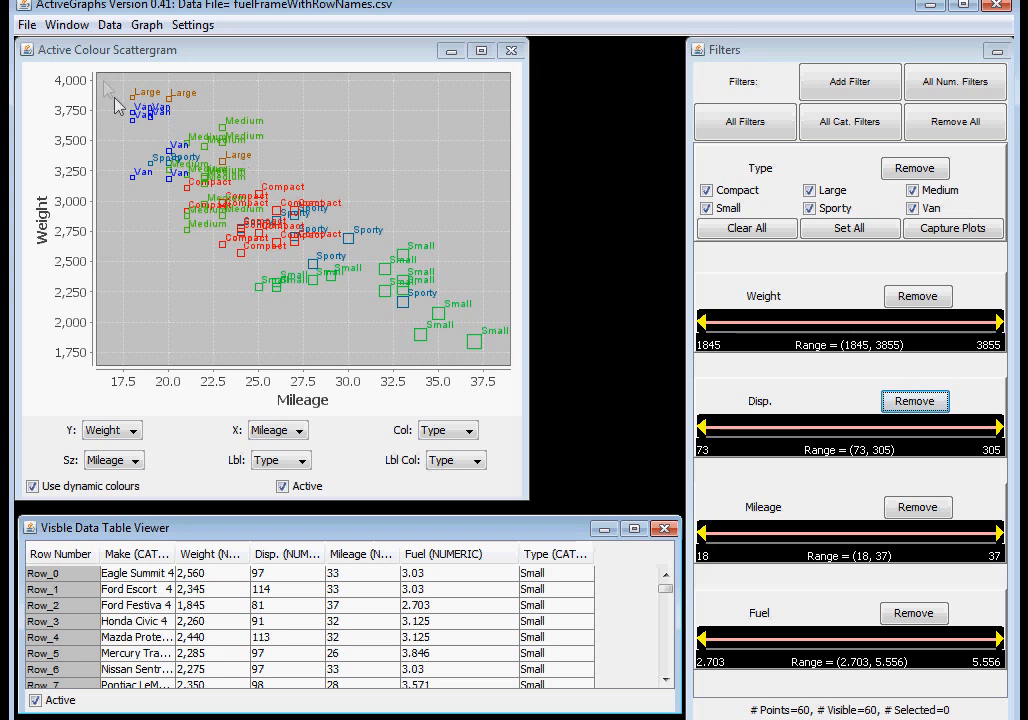
Clear the scattergram's label, size and colour mappings by setting Lbl, Sz and Col to None
{"action": "left_click", "coordinate": [300, 462]}
{"action": "left_click", "coordinate": [300, 481]}
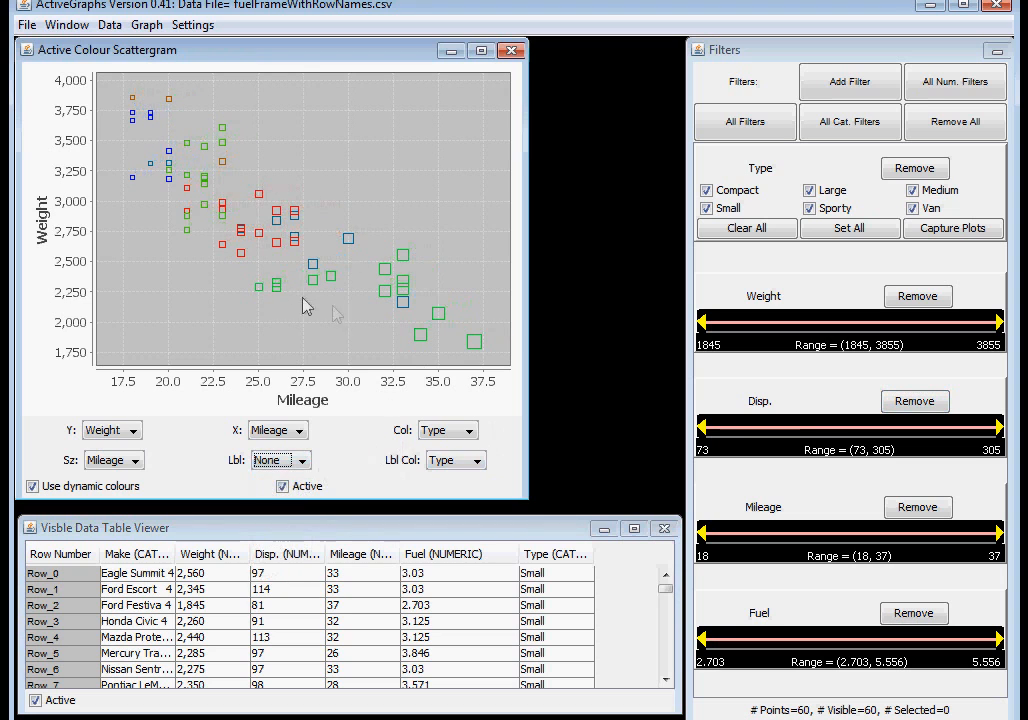
{"action": "left_click", "coordinate": [133, 461]}
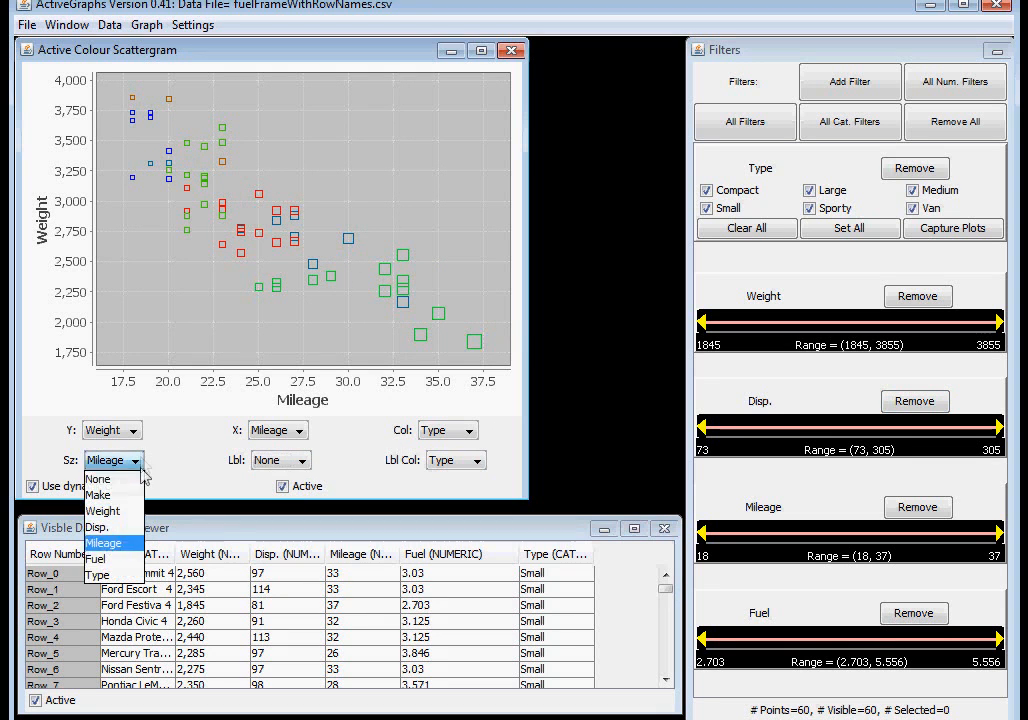
{"action": "left_click", "coordinate": [133, 481]}
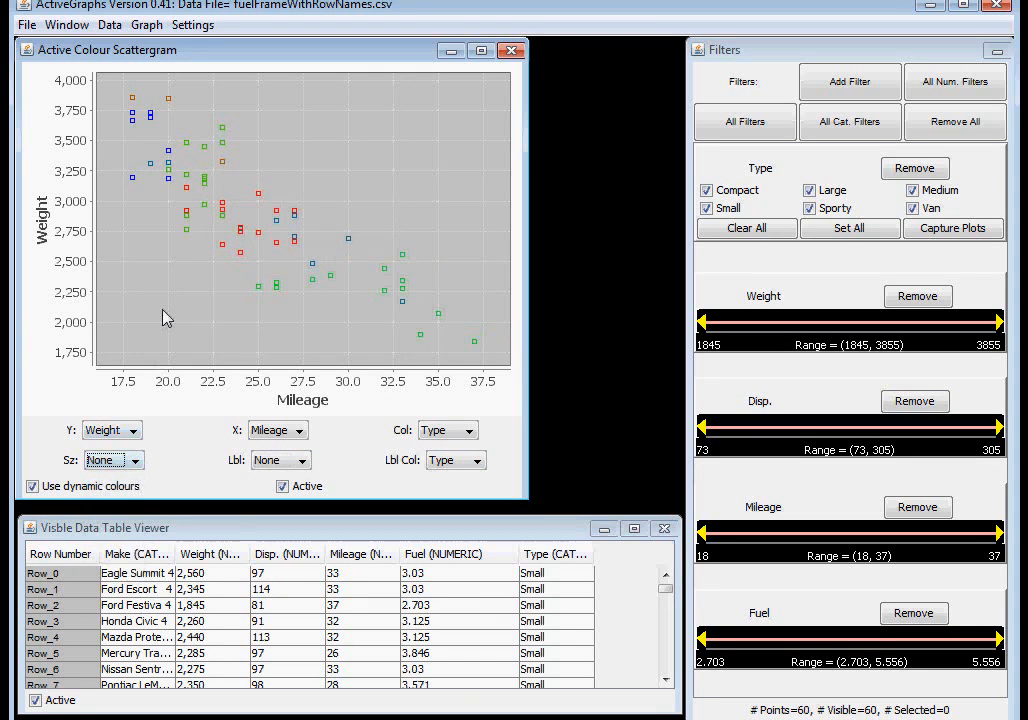
{"action": "left_click", "coordinate": [472, 436]}
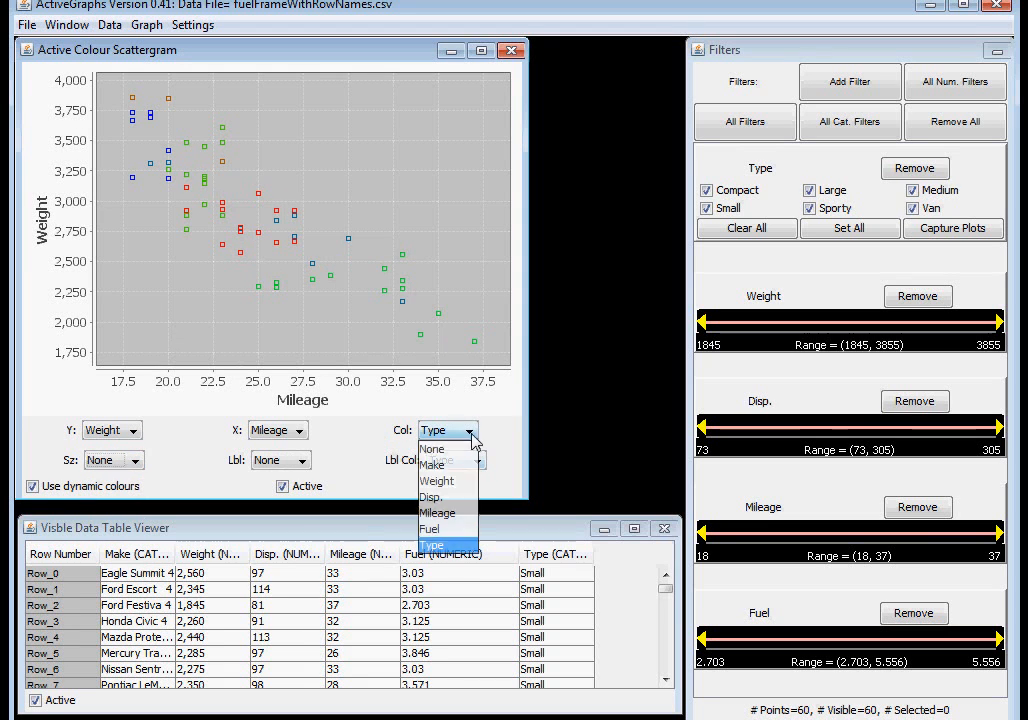
{"action": "left_click", "coordinate": [434, 449]}
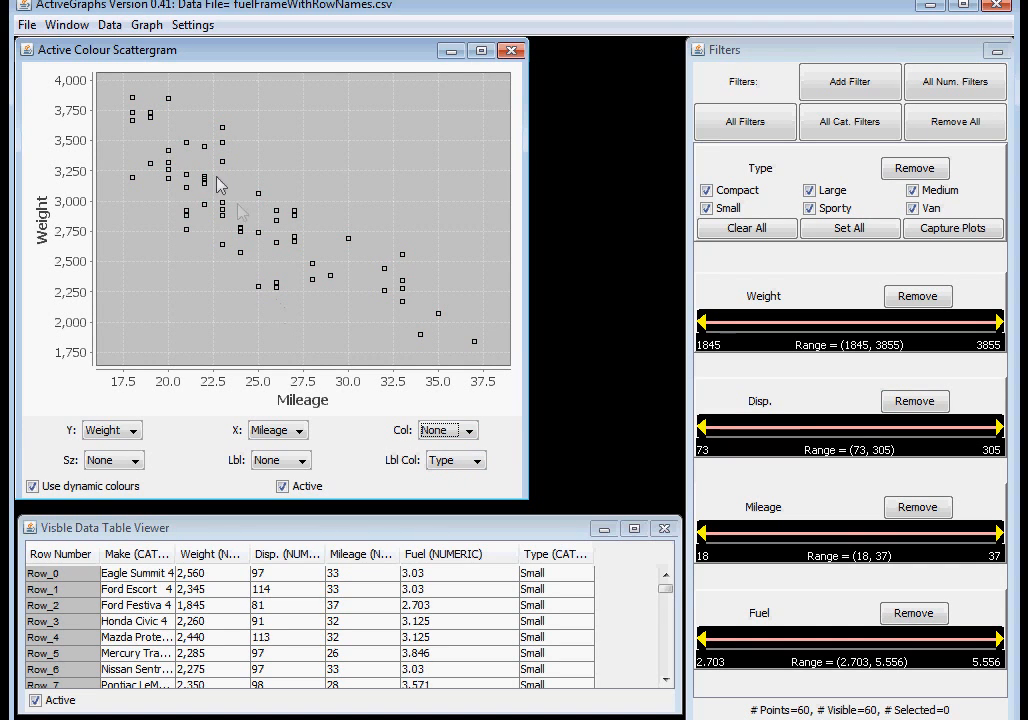
Turn on the regression line display for the scattergram
{"action": "left_click", "coordinate": [157, 25]}
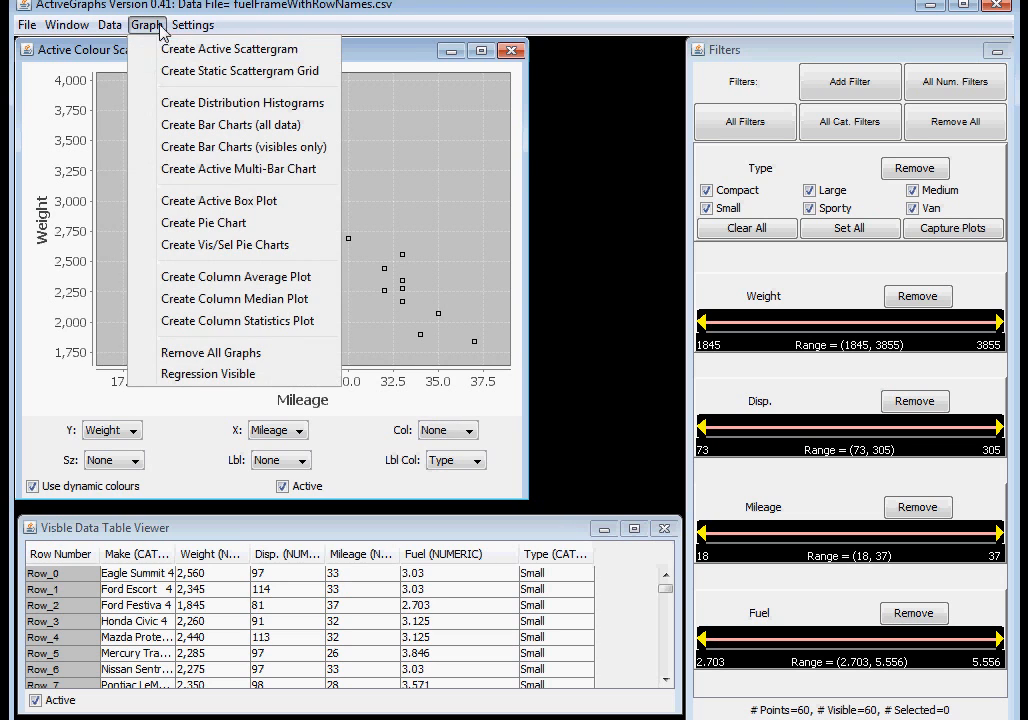
{"action": "left_click", "coordinate": [193, 374]}
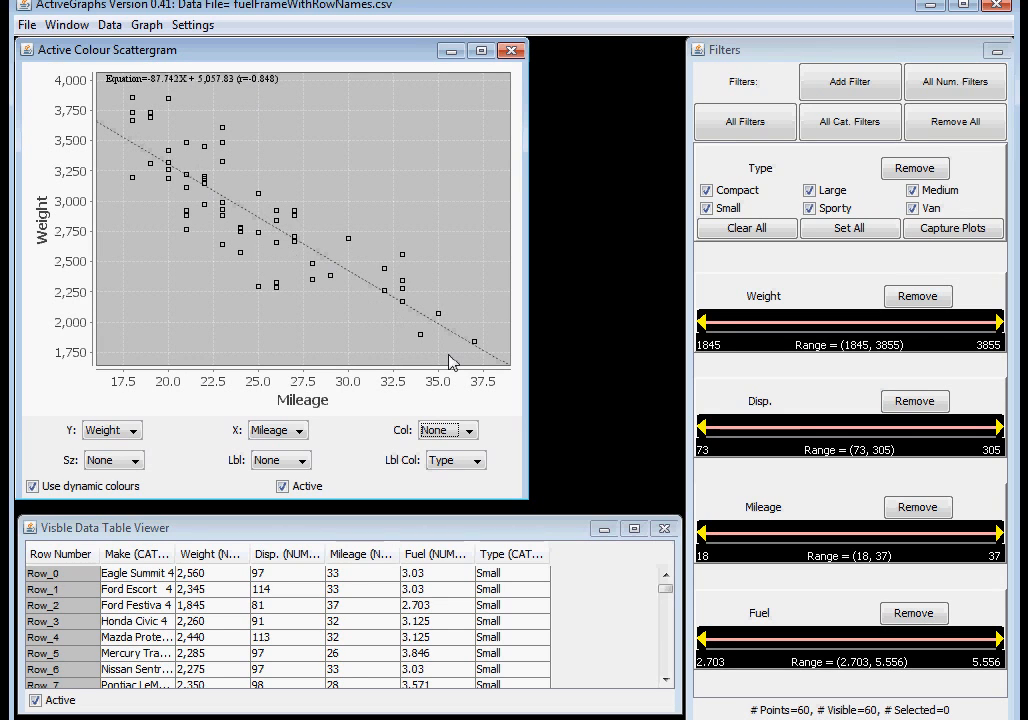
Plot Mileage on the Y axis against Weight on the X axis
{"action": "left_click", "coordinate": [300, 432]}
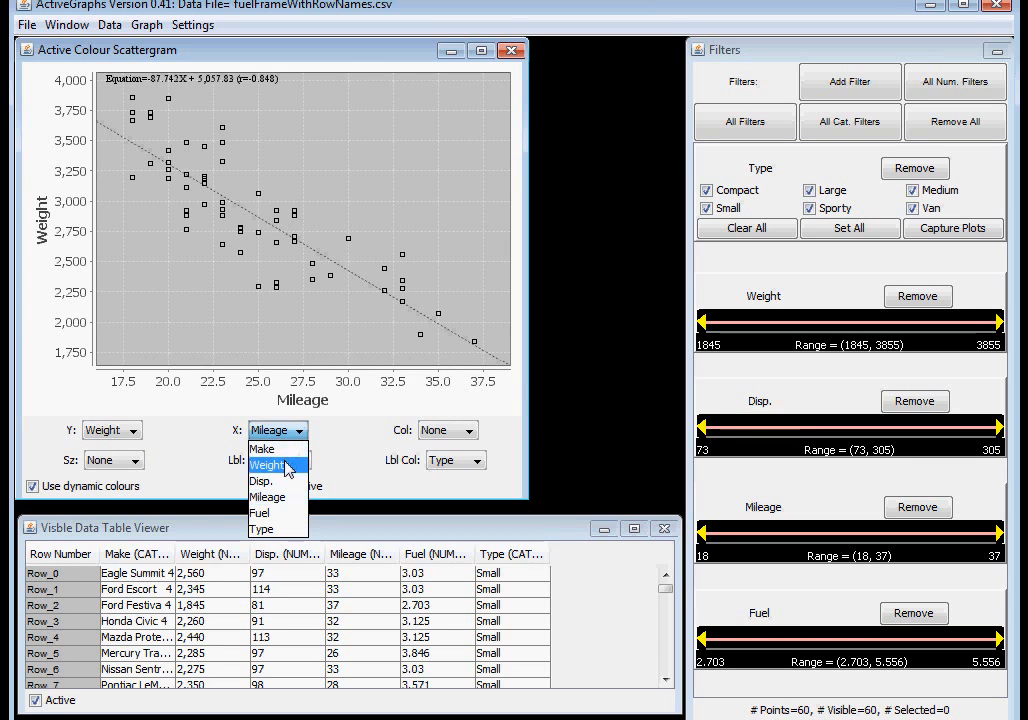
{"action": "left_click", "coordinate": [290, 466]}
{"action": "left_click", "coordinate": [138, 432]}
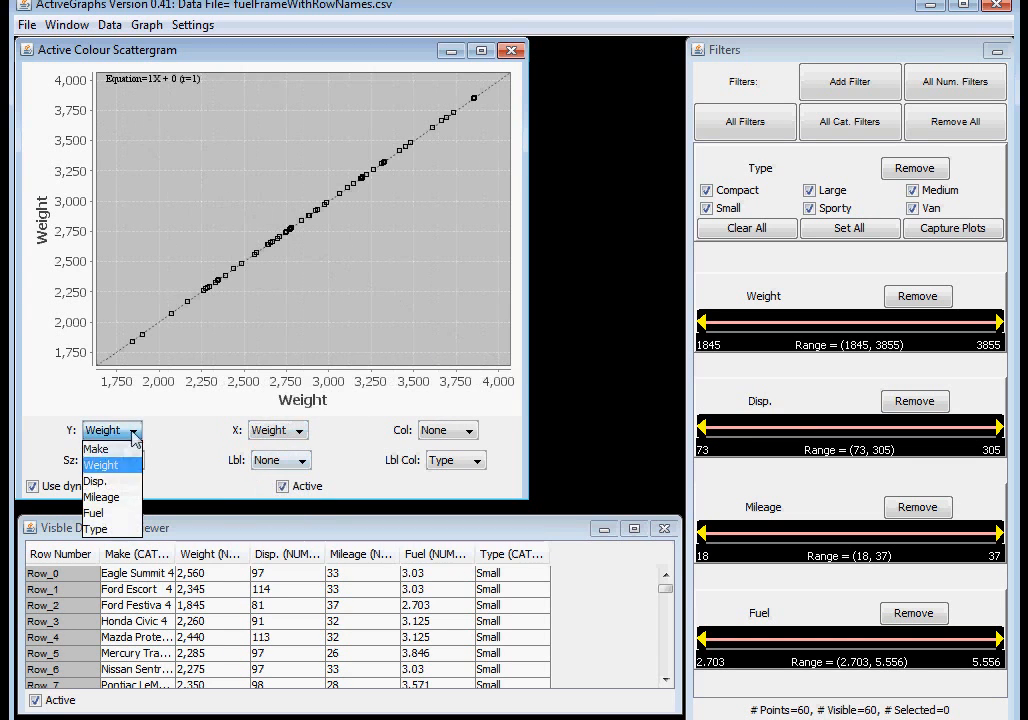
{"action": "left_click", "coordinate": [108, 496]}
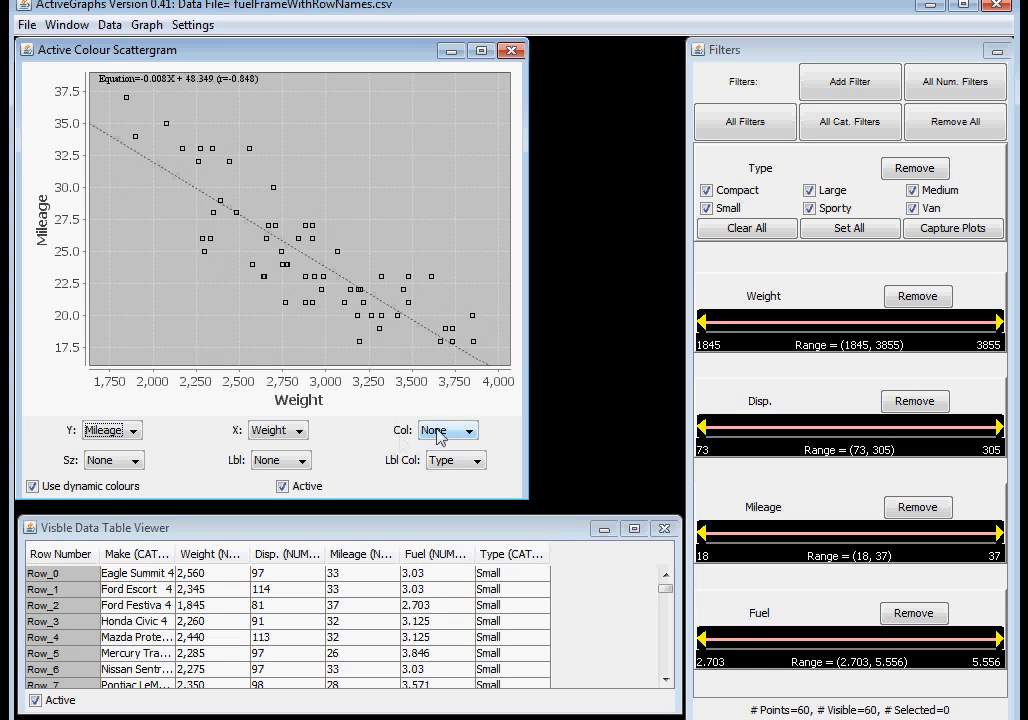
Label the scattergram points by Type
{"action": "left_click", "coordinate": [300, 460]}
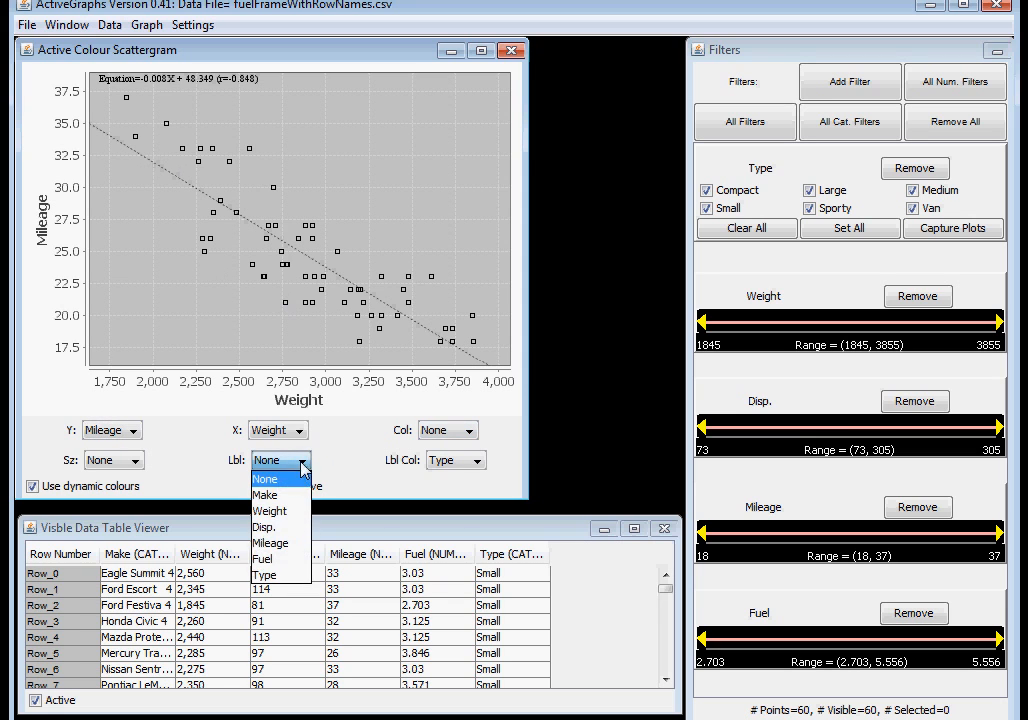
{"action": "left_click", "coordinate": [295, 584]}
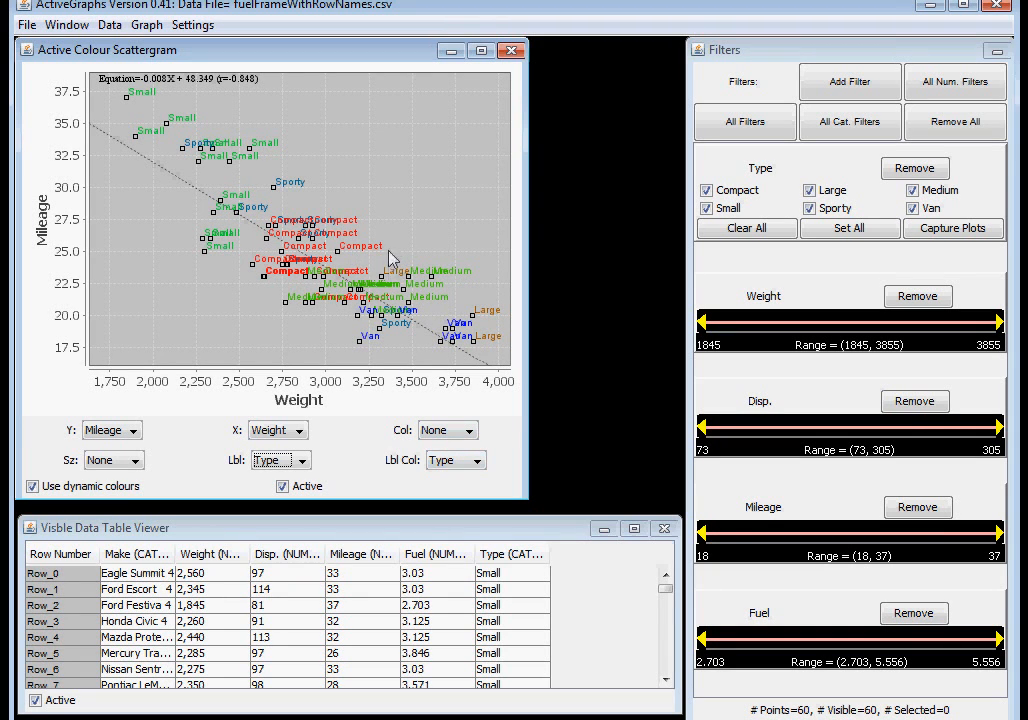
Zoom into the lower-right cluster of points, then restore the full axis range with Auto Range
{"action": "left_click_drag", "start_coordinate": [378, 260], "coordinate": [507, 369]}
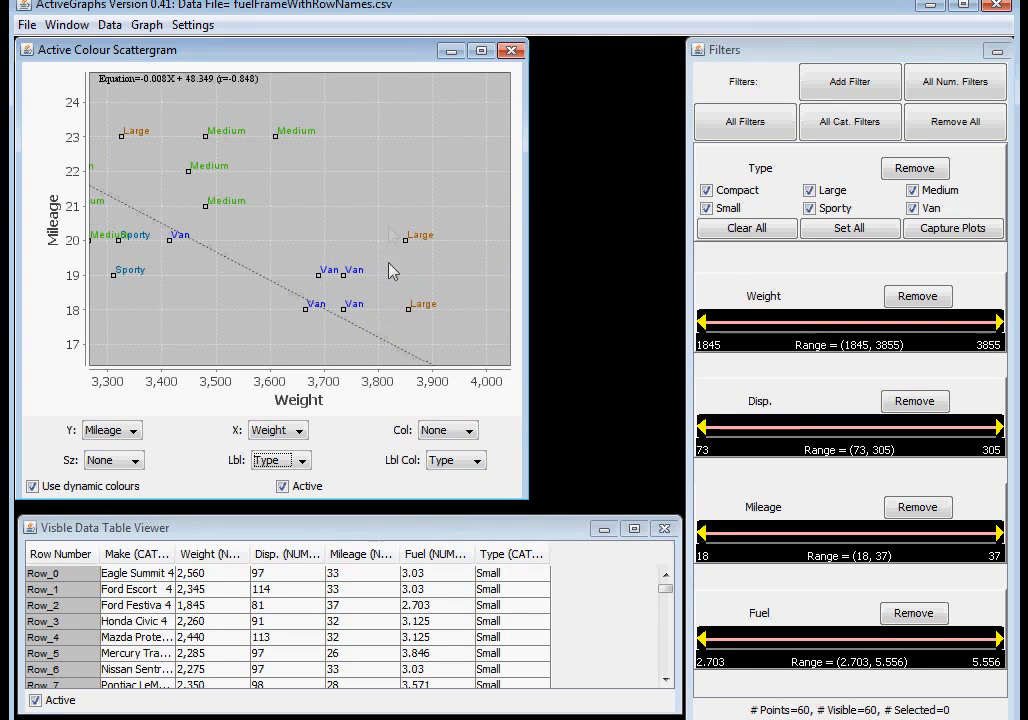
{"action": "right_click", "coordinate": [242, 235]}
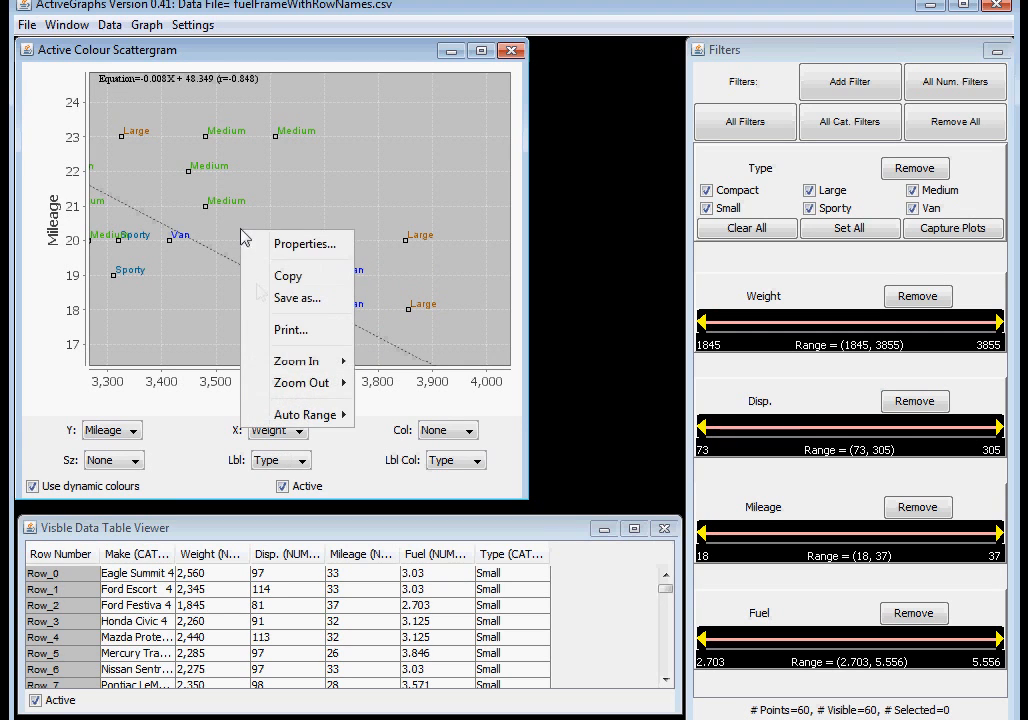
{"action": "mouse_move", "coordinate": [310, 420]}
{"action": "left_click", "coordinate": [388, 418]}
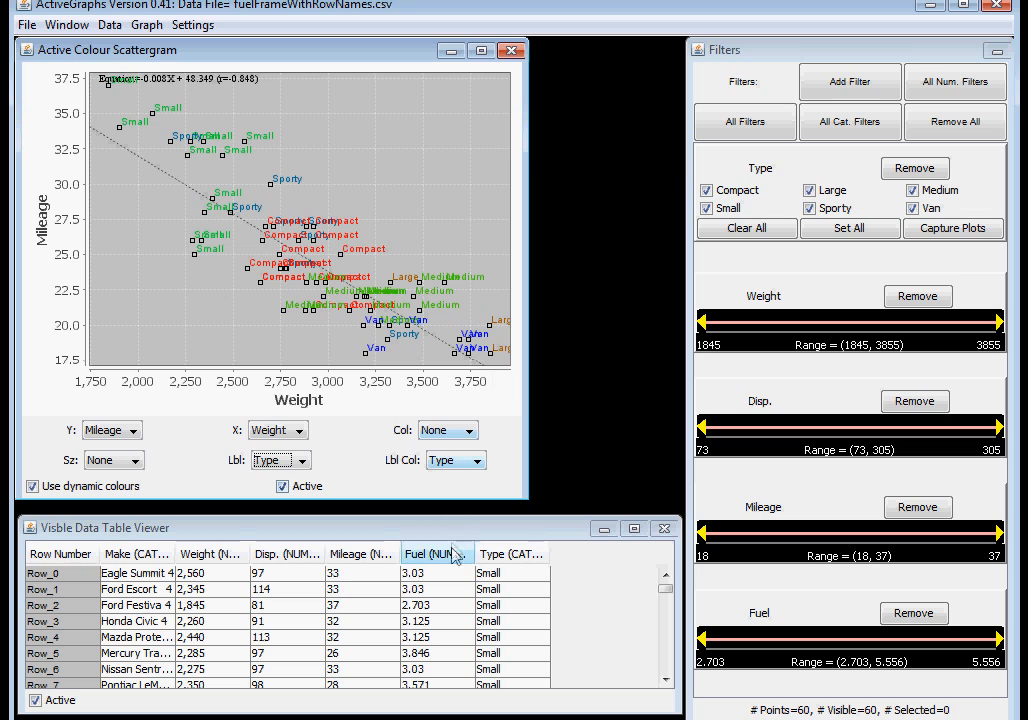
Create a second active scattergram and move it beside the first one
{"action": "left_click_drag", "start_coordinate": [452, 516], "coordinate": [452, 497]}
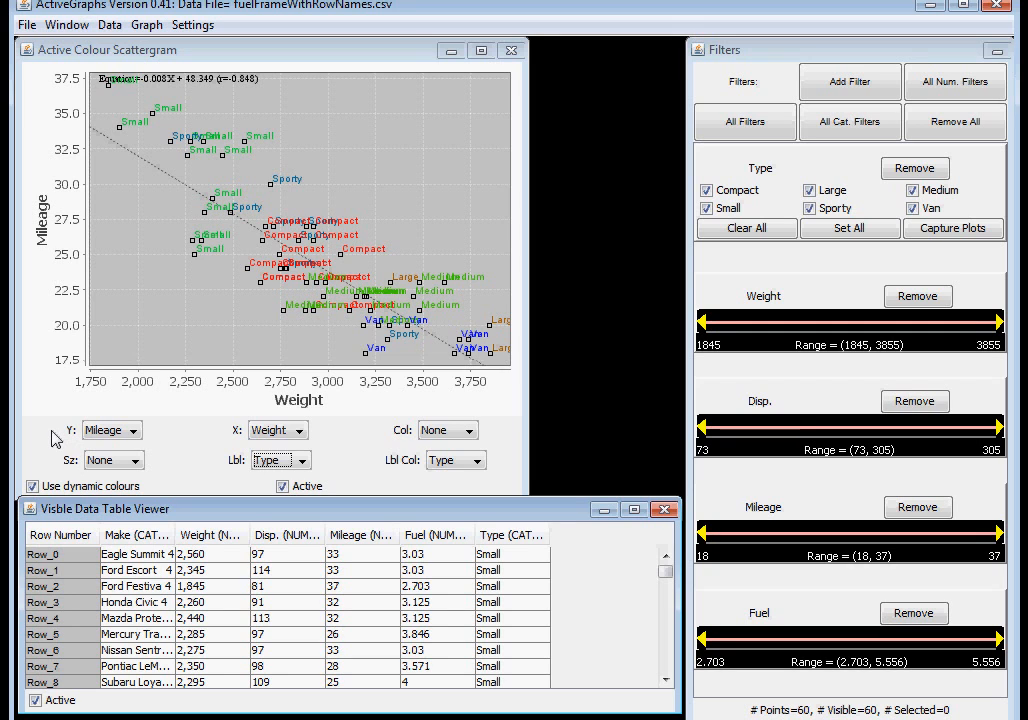
{"action": "left_click", "coordinate": [150, 27]}
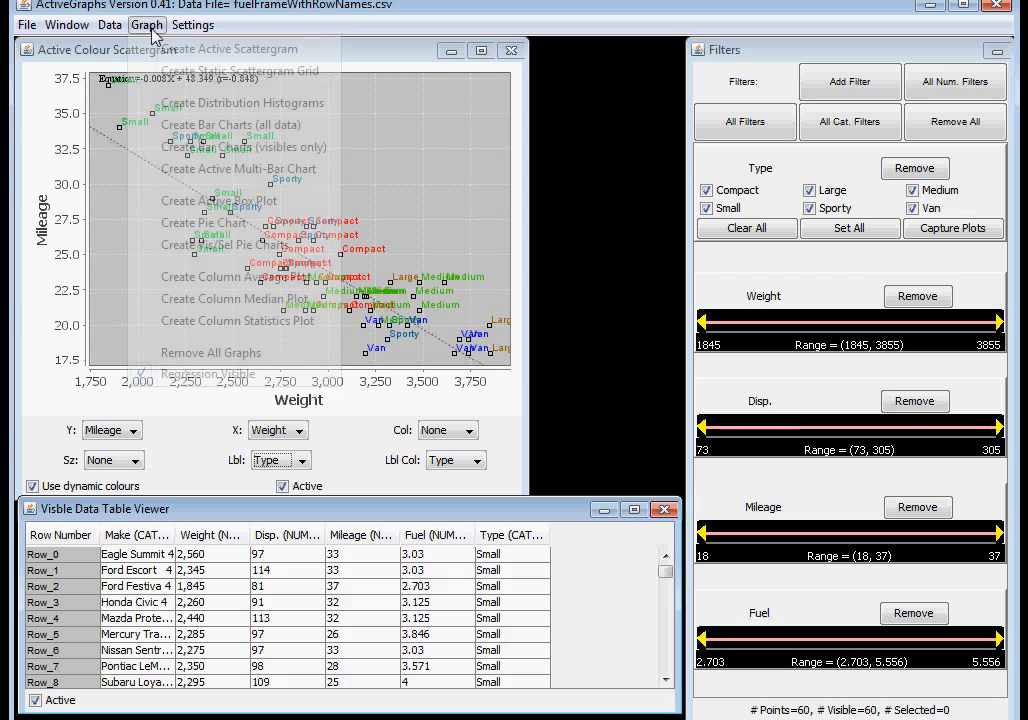
{"action": "left_click", "coordinate": [145, 47]}
{"action": "left_click_drag", "start_coordinate": [267, 128], "coordinate": [666, 65]}
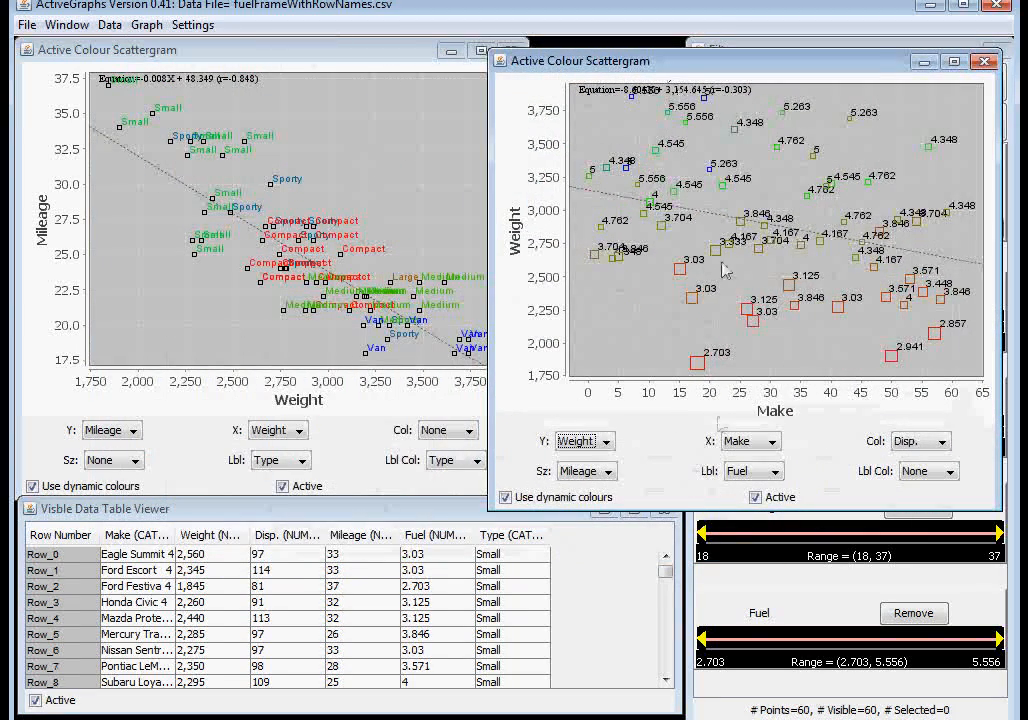
Set the second scattergram's X axis to Fuel and its Y axis to Disp
{"action": "left_click", "coordinate": [775, 449]}
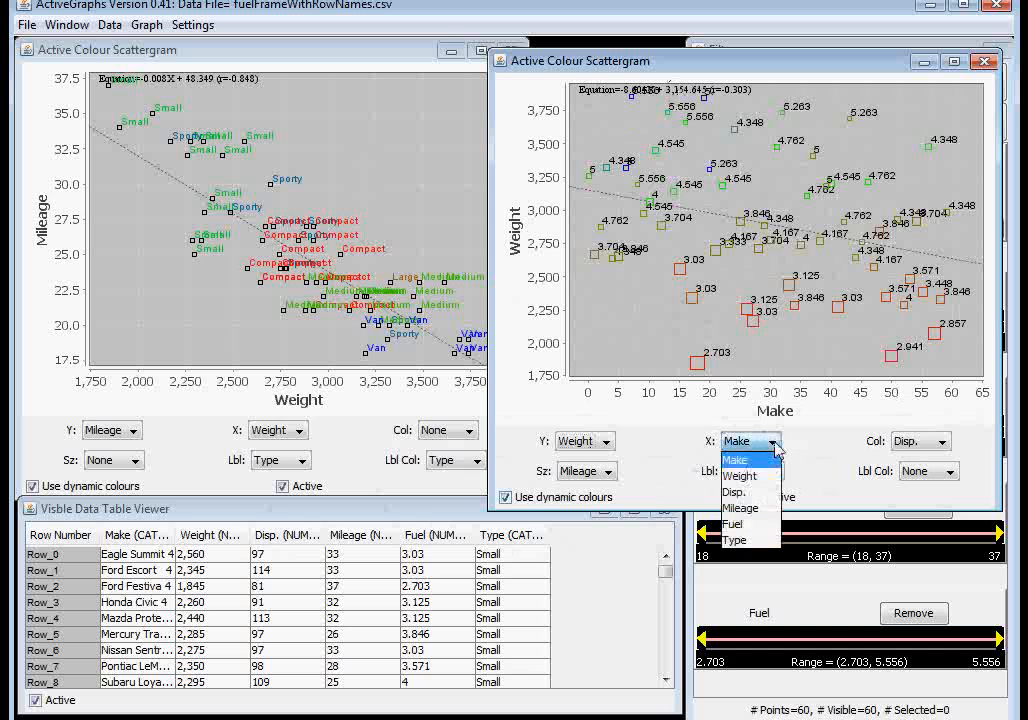
{"action": "left_click", "coordinate": [771, 524]}
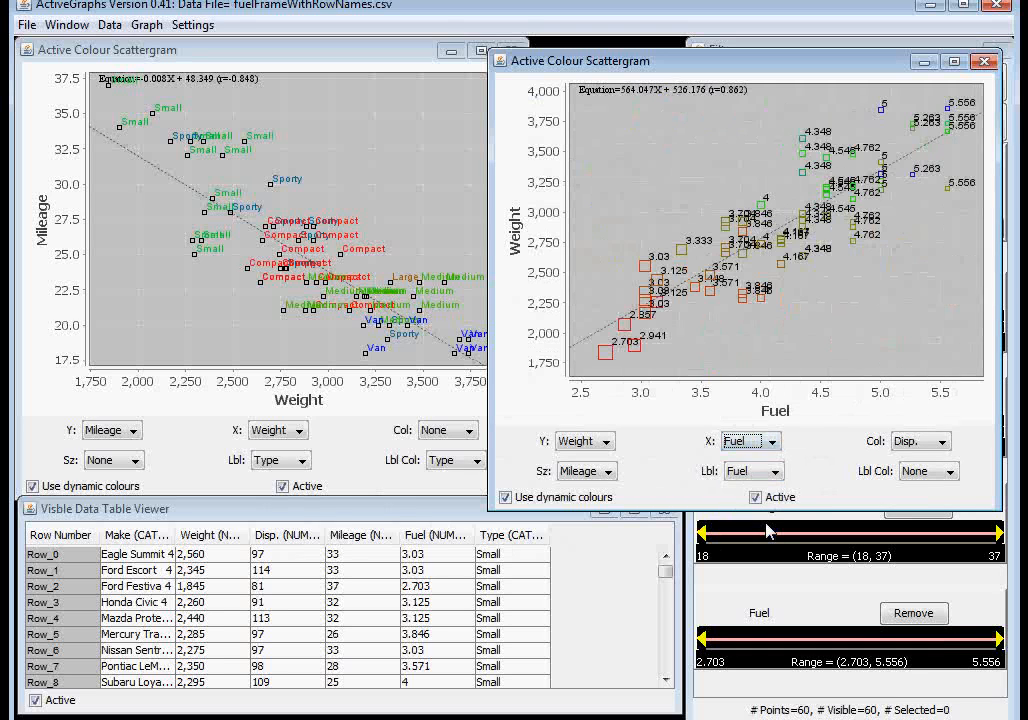
{"action": "left_click", "coordinate": [592, 452]}
{"action": "left_click", "coordinate": [594, 493]}
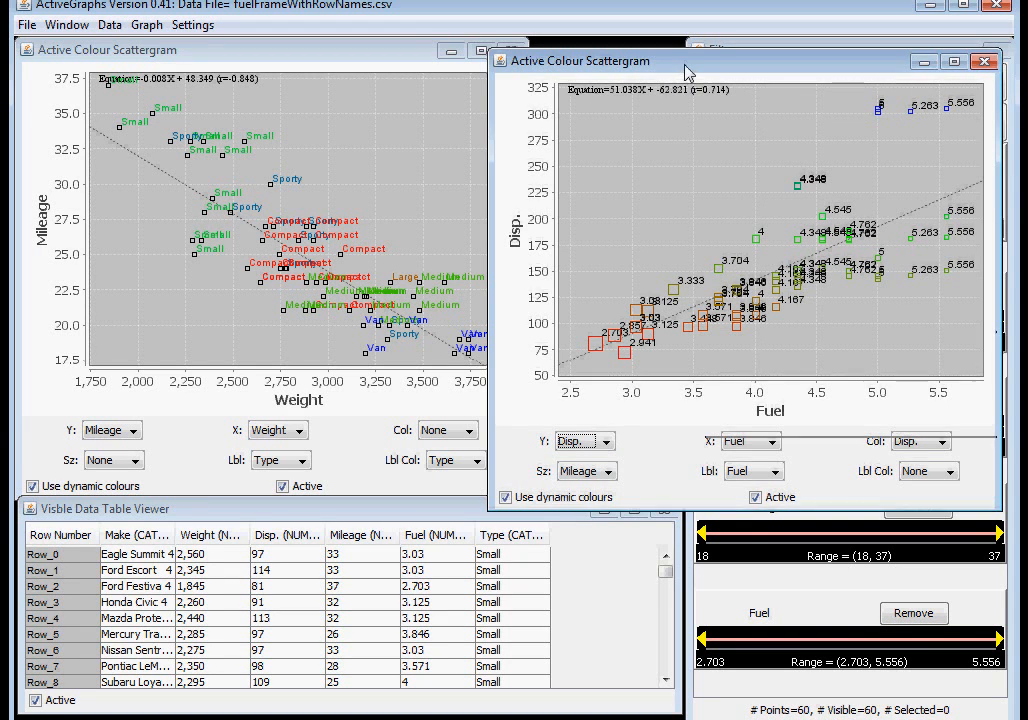
Select the high-Disp. points in the upper-right corner of the Fuel versus Disp. scattergram
{"action": "left_click_drag", "start_coordinate": [683, 70], "coordinate": [685, 64]}
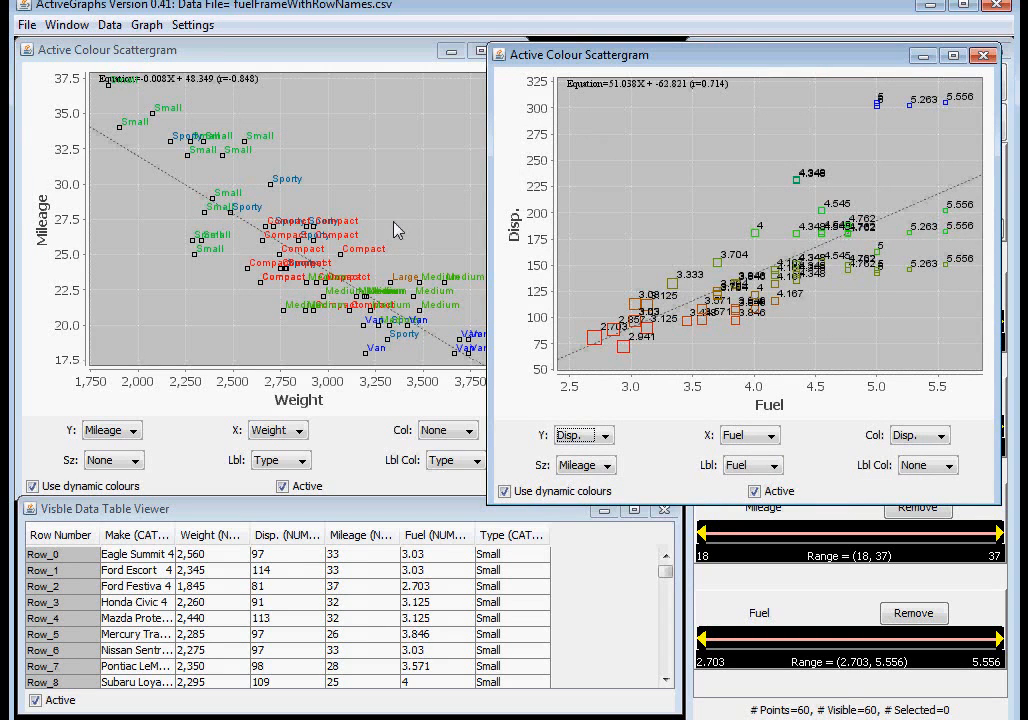
{"action": "left_click_drag", "start_coordinate": [847, 88], "coordinate": [979, 145]}
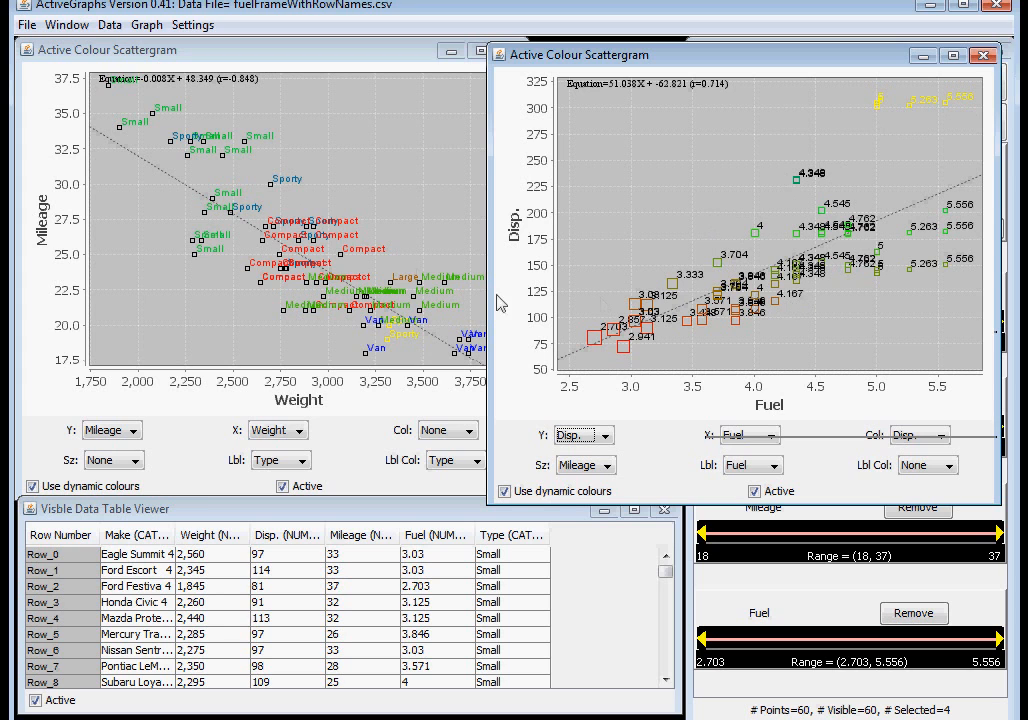
{"action": "left_click", "coordinate": [331, 352]}
{"action": "left_click_drag", "start_coordinate": [832, 64], "coordinate": [962, 126]}
{"action": "left_click", "coordinate": [337, 57]}
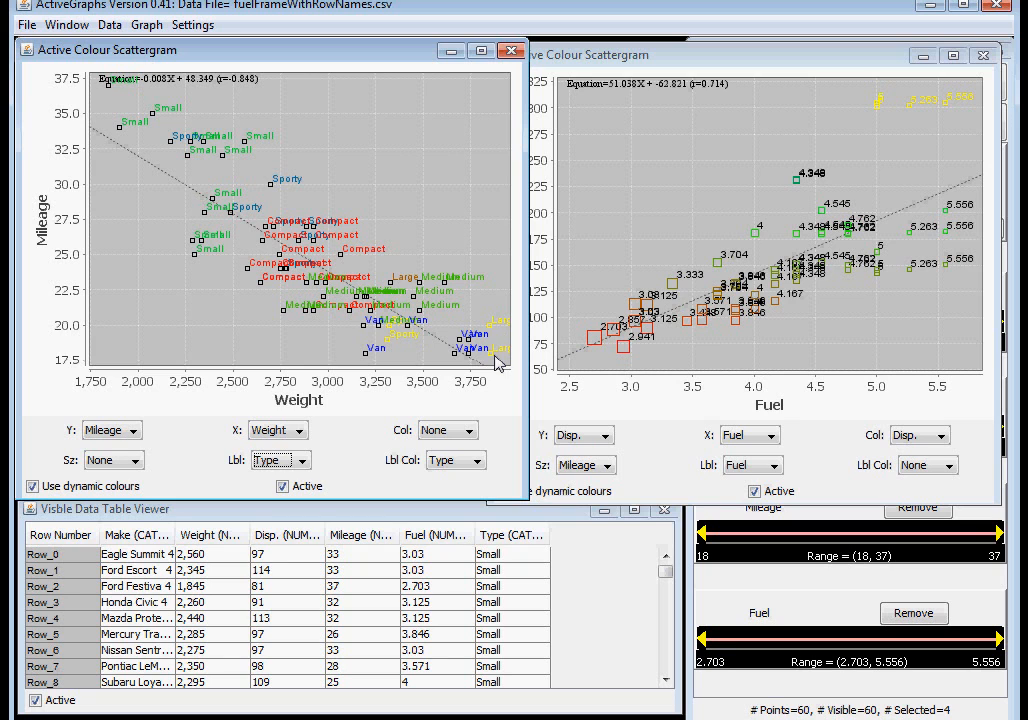
{"action": "left_click", "coordinate": [601, 54]}
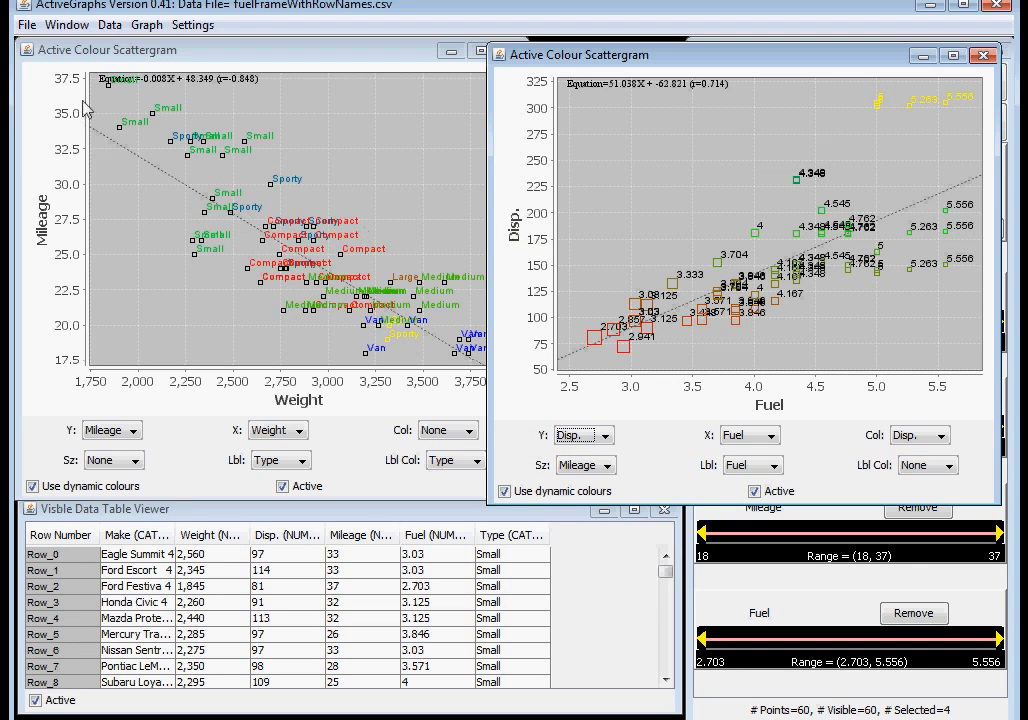
Select the high-mileage, low-weight points in the upper-left corner of the first scattergram
{"action": "left_click", "coordinate": [117, 109]}
{"action": "left_click_drag", "start_coordinate": [90, 80], "coordinate": [297, 178]}
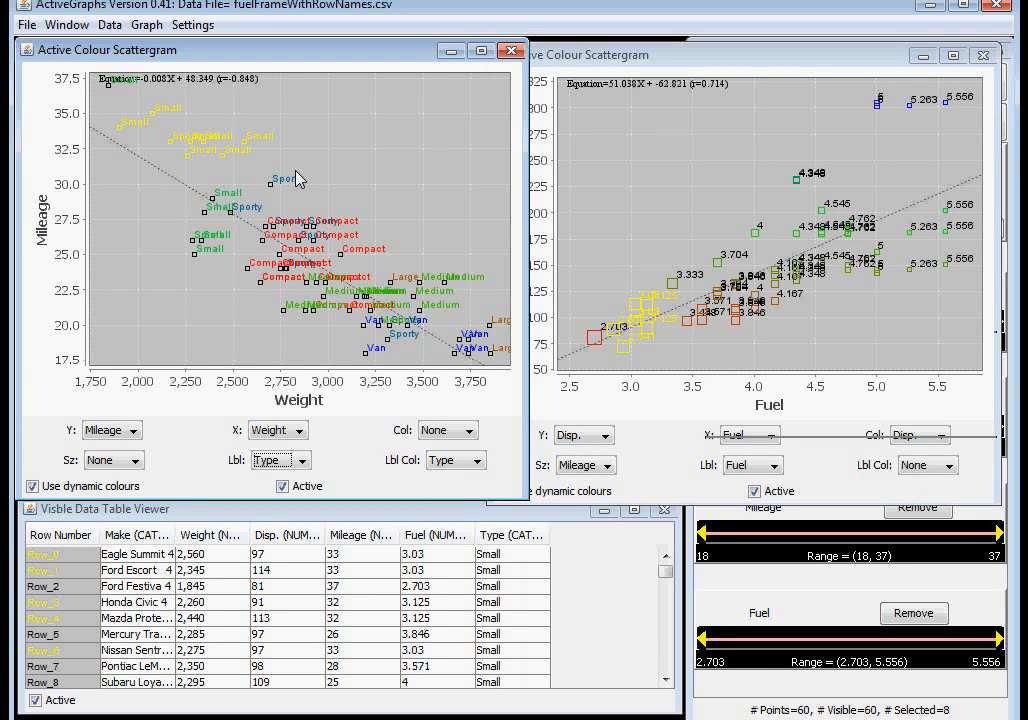
Create a static scattergram grid from the Weight, Disp., Mileage and Fuel columns
{"action": "left_click", "coordinate": [146, 25]}
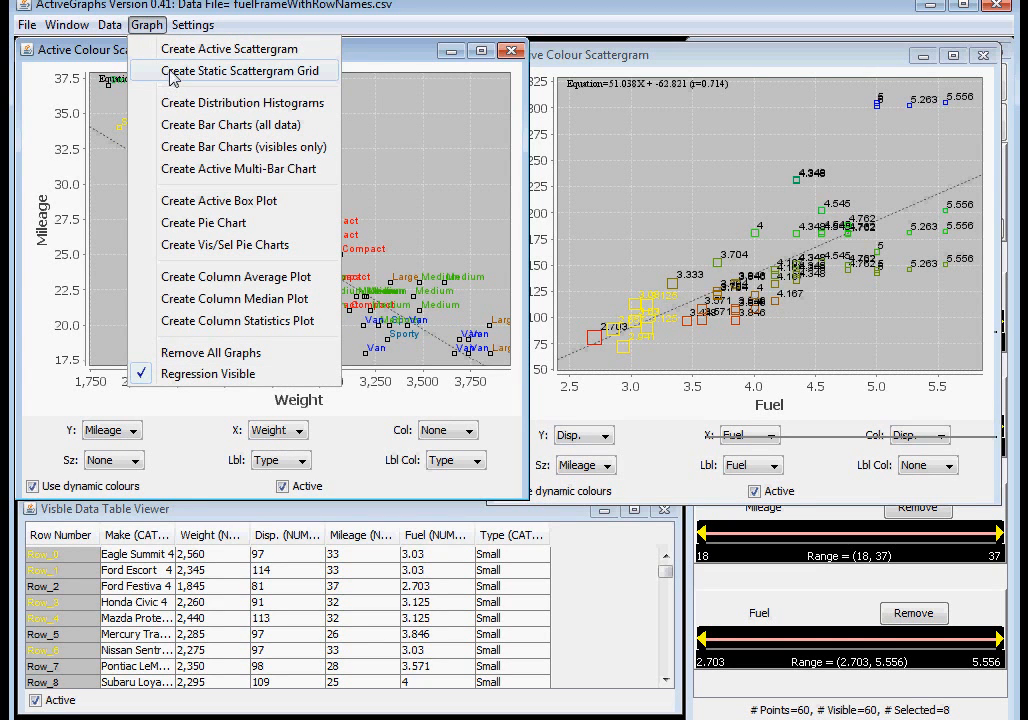
{"action": "left_click", "coordinate": [174, 76]}
{"action": "left_click", "coordinate": [871, 451]}
{"action": "left_click", "coordinate": [884, 500]}
{"action": "left_click", "coordinate": [878, 549]}
{"action": "left_click", "coordinate": [884, 598]}
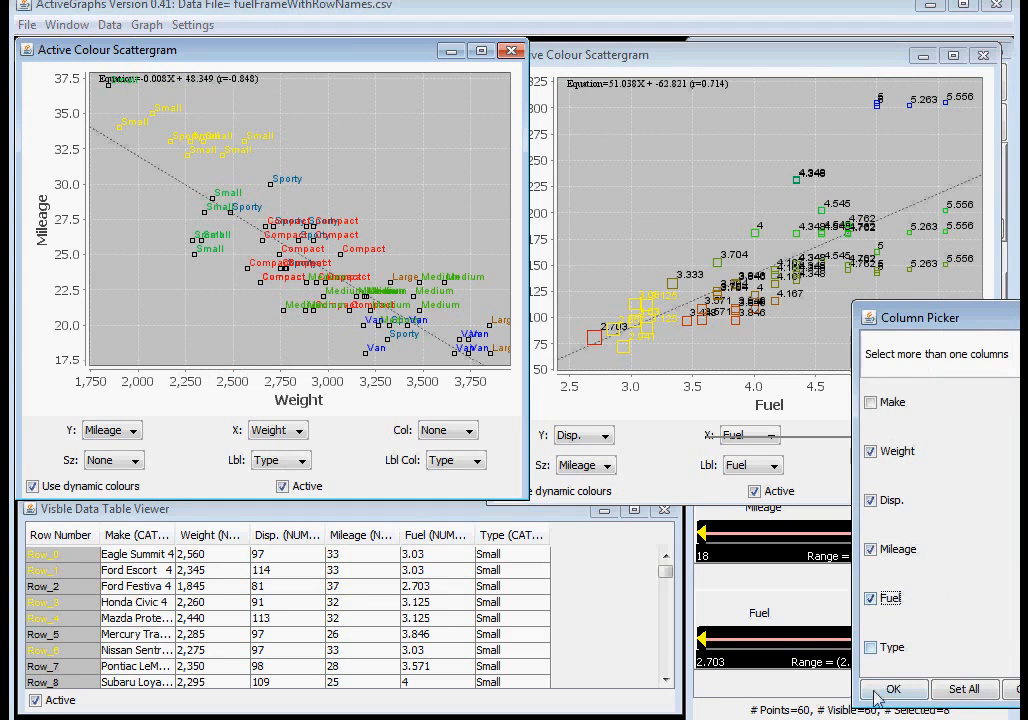
{"action": "left_click", "coordinate": [885, 692]}
Select the points with Disp. around 300 in the grid's Mileage versus Disp. plot
{"action": "left_click_drag", "start_coordinate": [509, 151], "coordinate": [447, 55]}
{"action": "left_click_drag", "start_coordinate": [797, 562], "coordinate": [948, 718]}
{"action": "left_click_drag", "start_coordinate": [938, 328], "coordinate": [940, 533]}
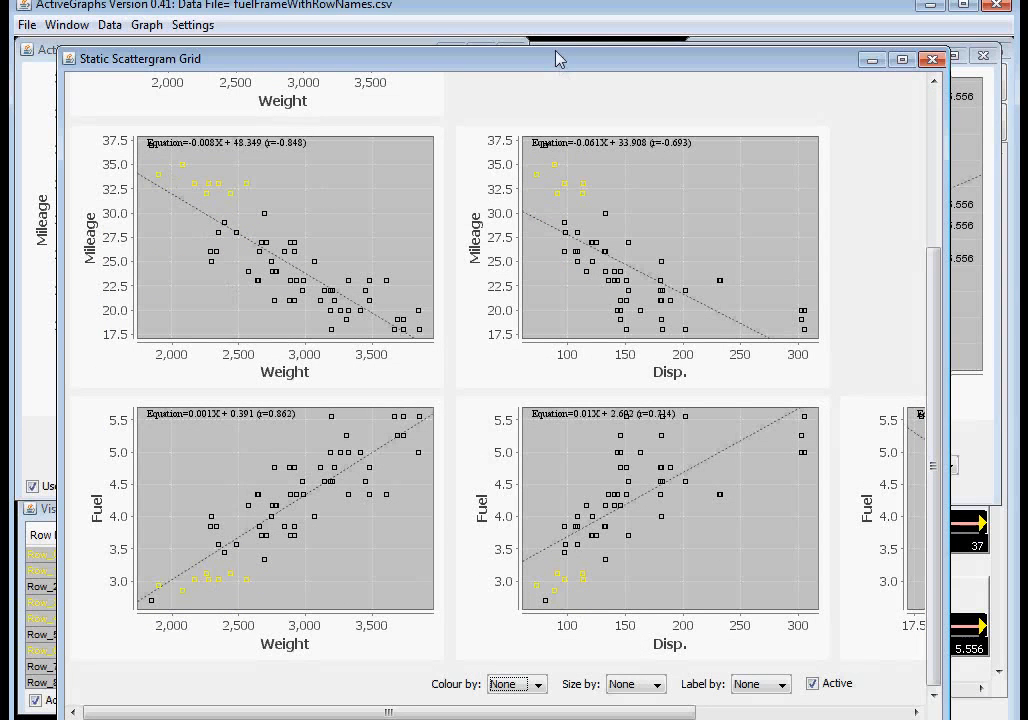
{"action": "left_click_drag", "start_coordinate": [788, 297], "coordinate": [820, 337]}
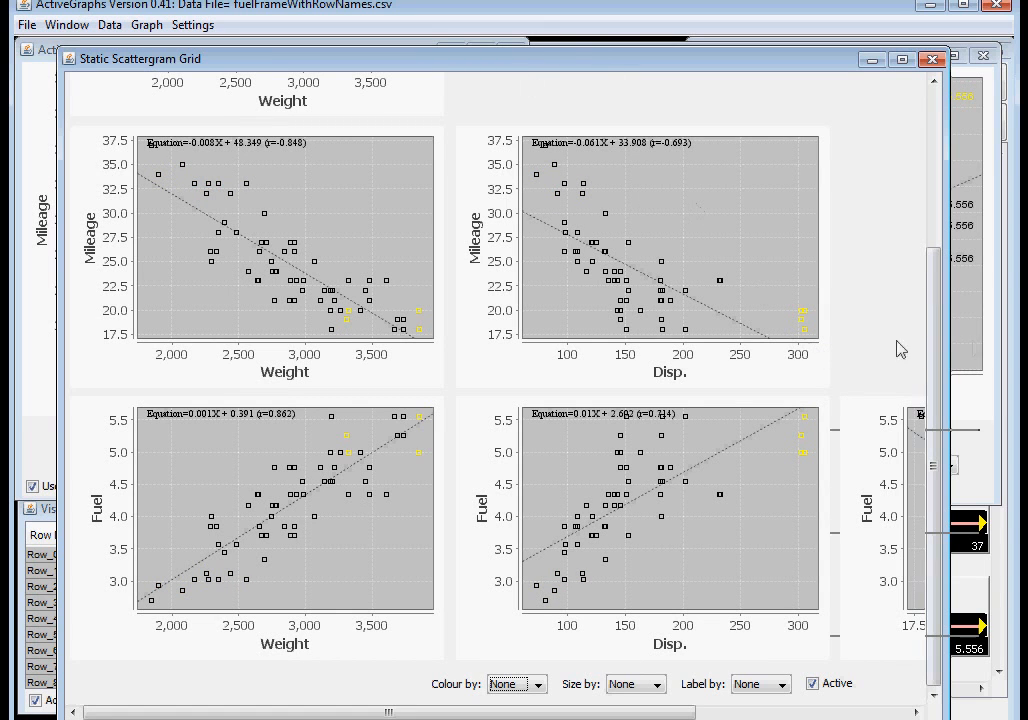
Close the scattergram grid and the second active scattergram
{"action": "left_click_drag", "start_coordinate": [933, 367], "coordinate": [943, 263]}
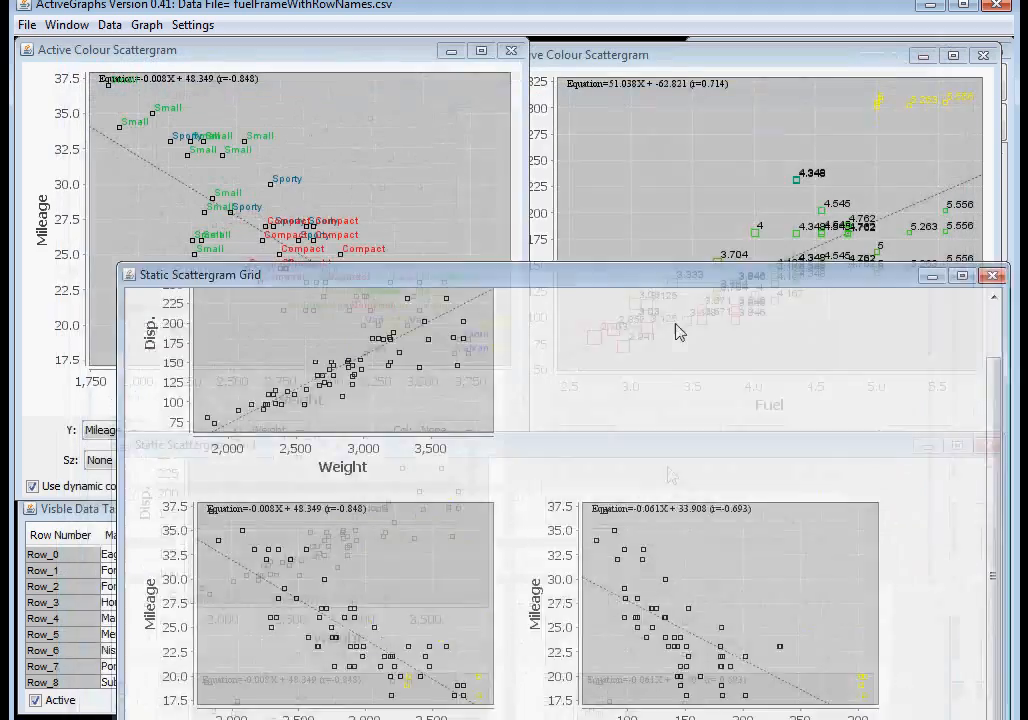
{"action": "left_click_drag", "start_coordinate": [676, 324], "coordinate": [616, 56]}
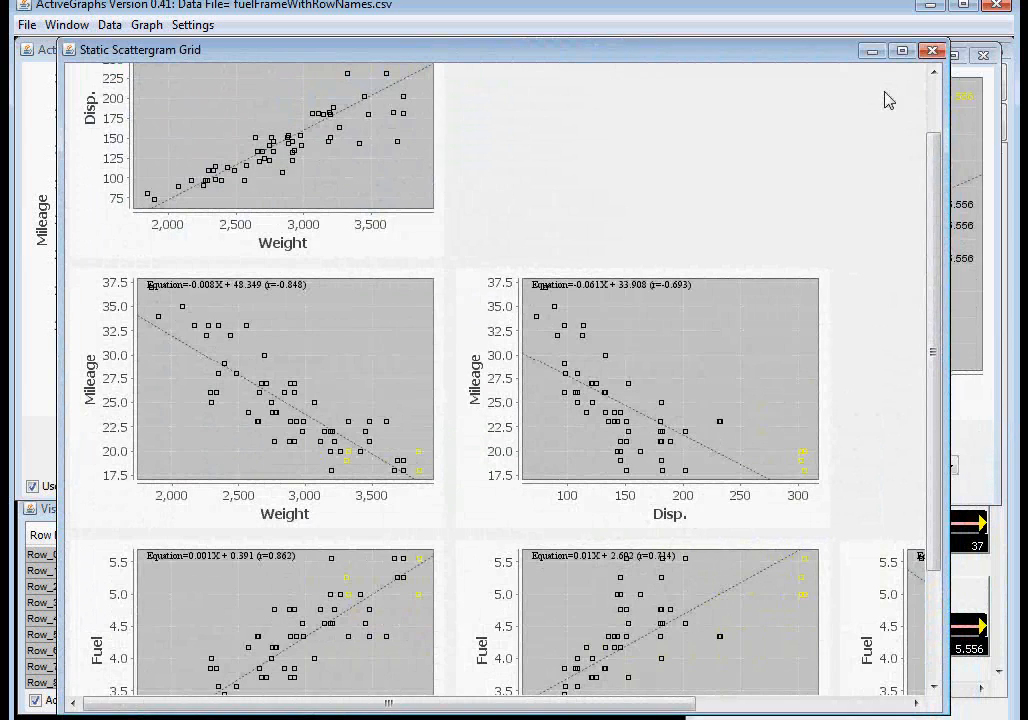
{"action": "left_click", "coordinate": [932, 51]}
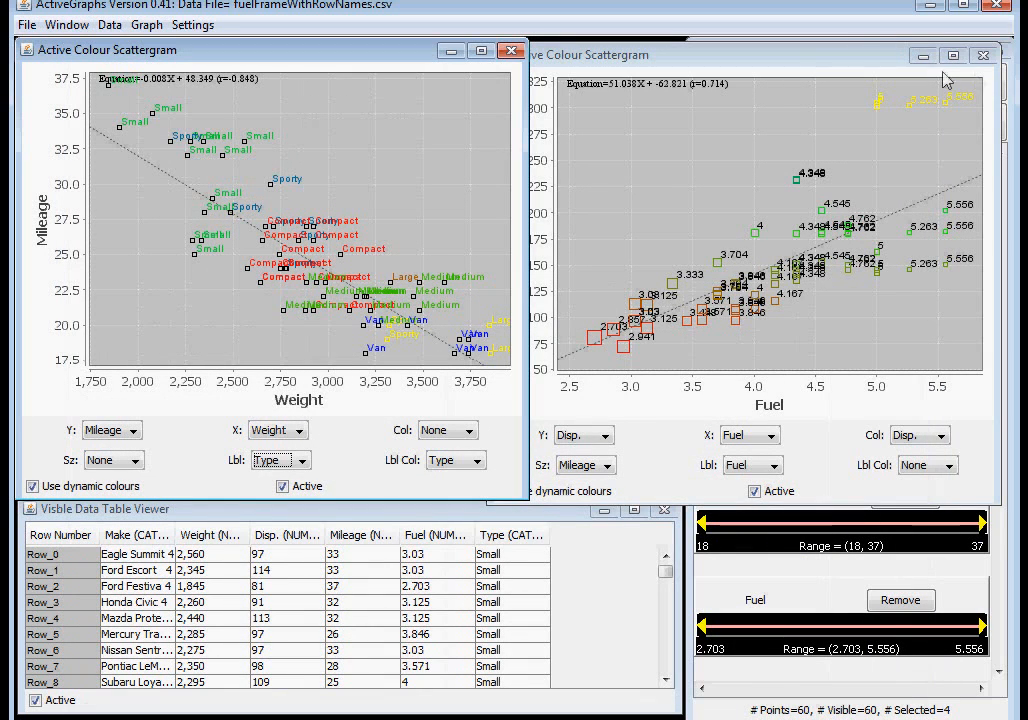
{"action": "left_click", "coordinate": [985, 57]}
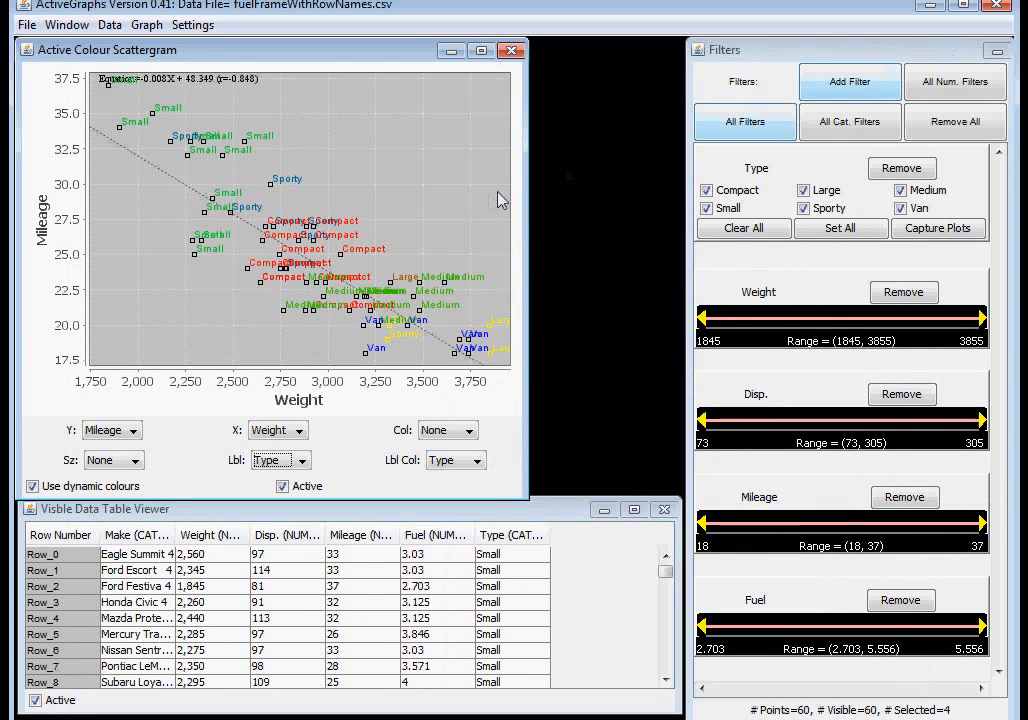